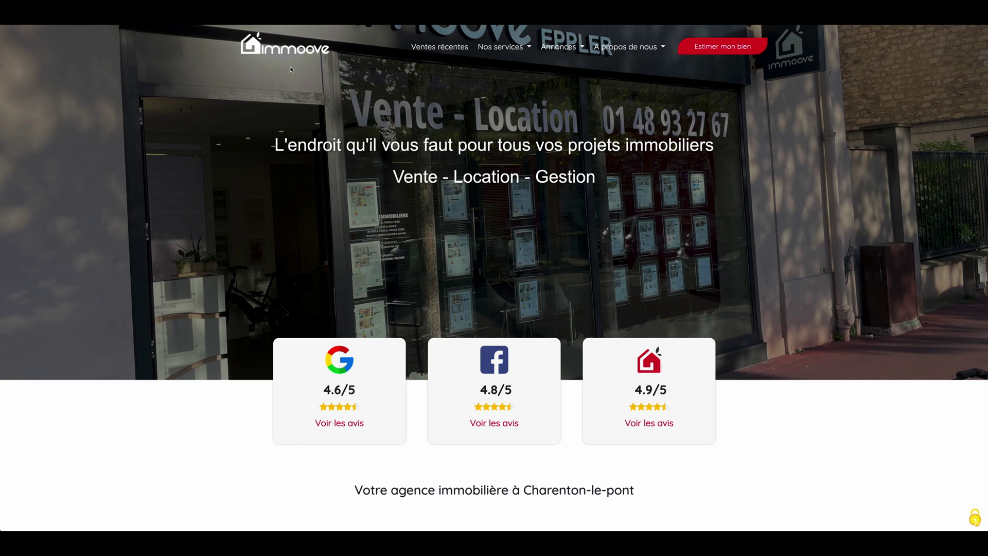
Look over the agency's public home page and open the back office through "Analyse des performances".
scroll(453, 92, down, 1)
scroll(449, 84, up, 1)
scroll(443, 181, down, 5)
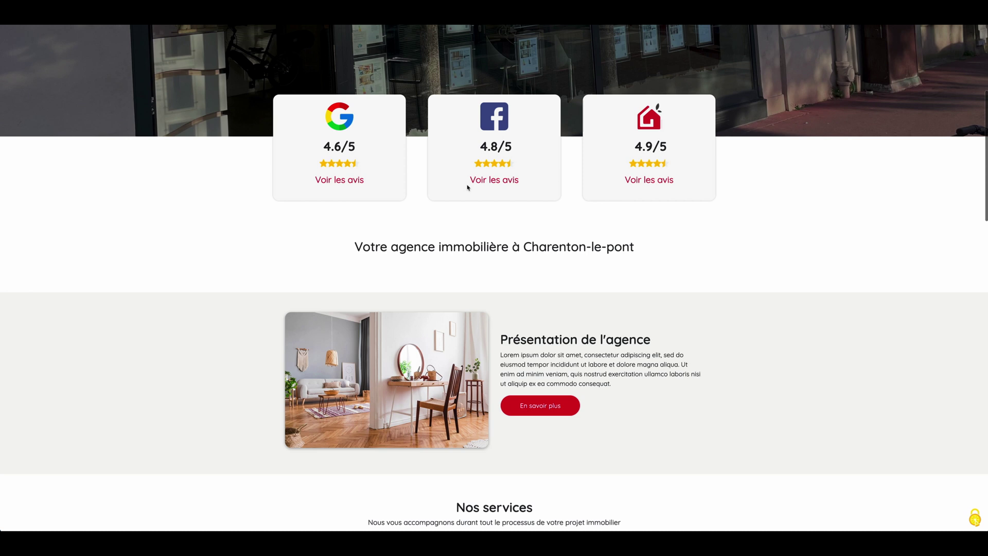
scroll(468, 188, down, 15)
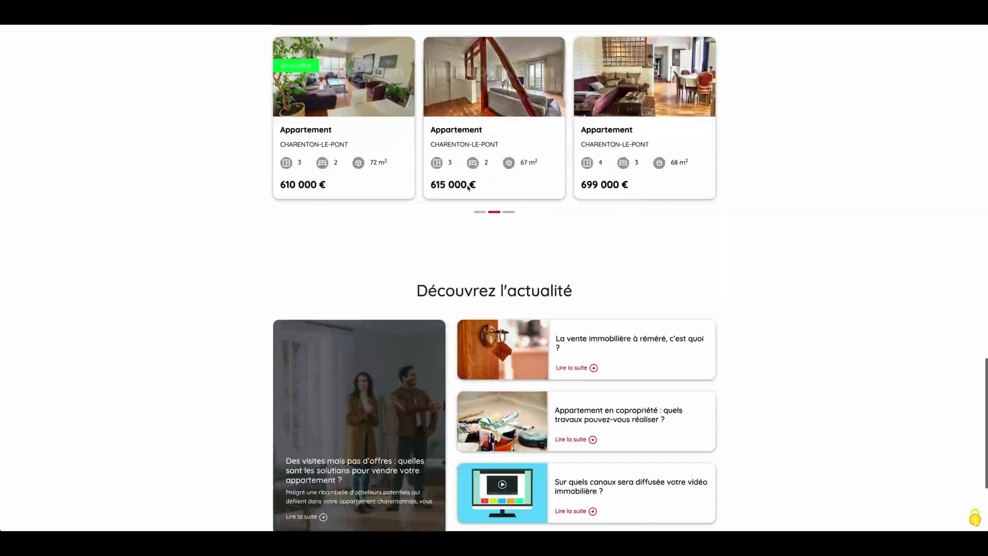
scroll(468, 187, down, 4)
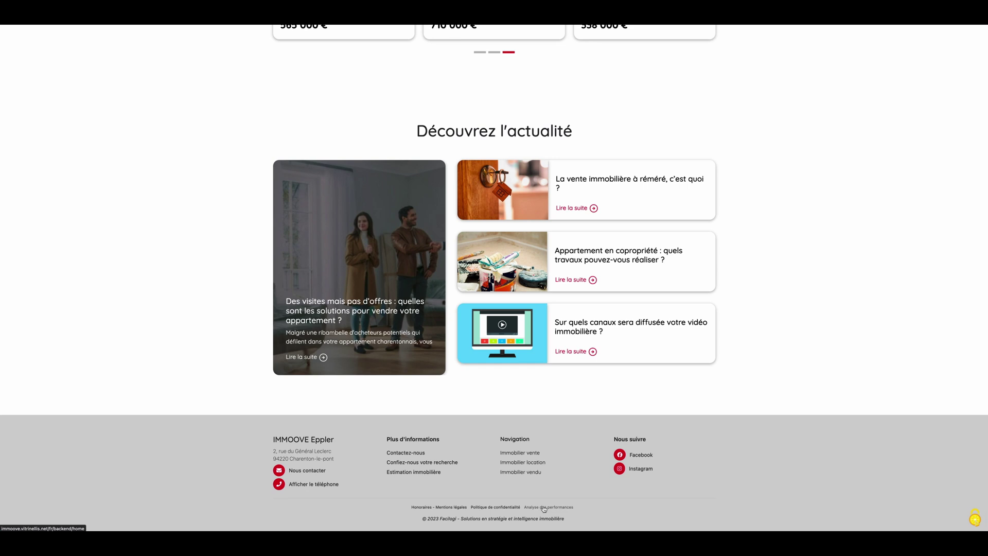
click(544, 507)
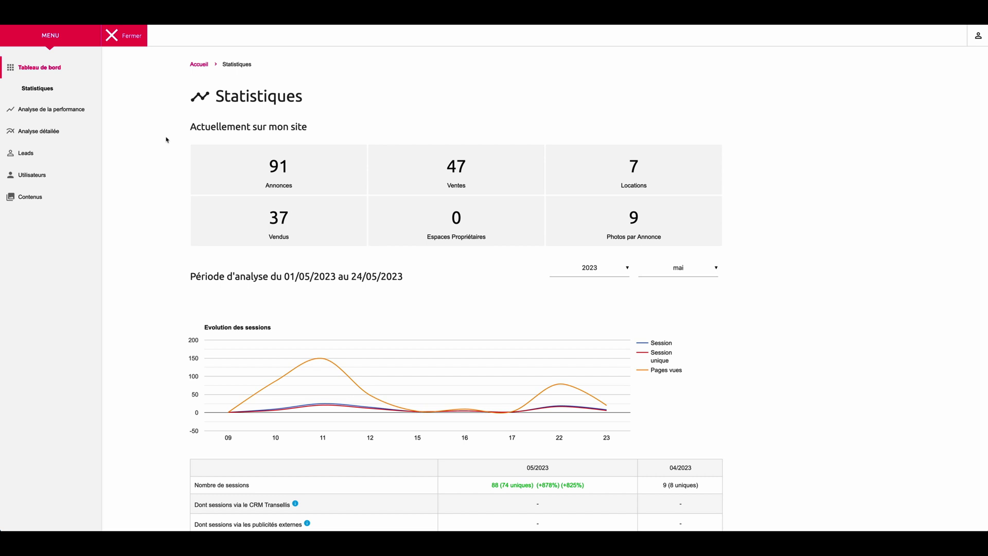
Examine the Statistiques dashboard, including the current site figures, session evolution chart and monthly comparison table.
scroll(426, 318, down, 4)
scroll(427, 317, up, 2)
scroll(427, 317, up, 2)
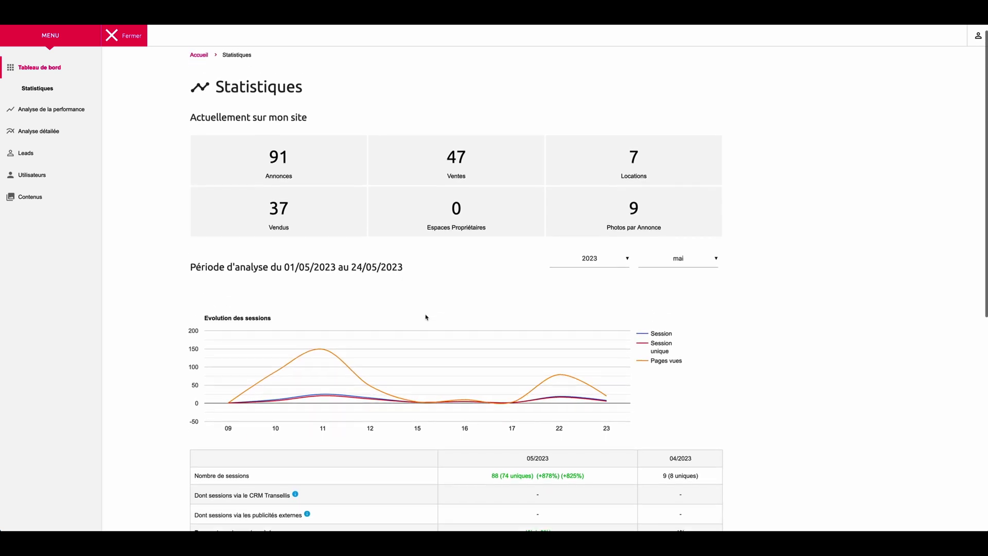
scroll(427, 317, down, 1)
scroll(427, 318, down, 2)
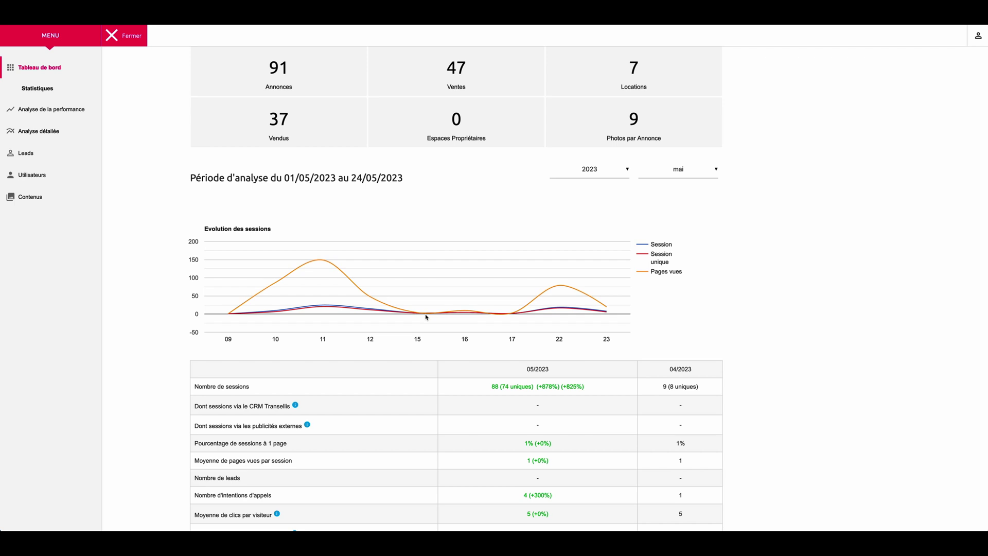
scroll(426, 317, down, 6)
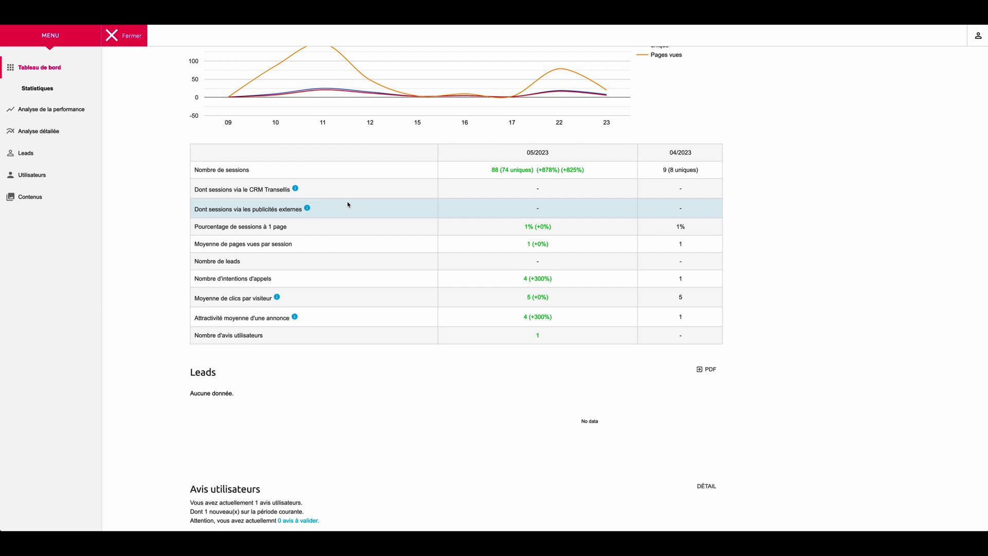
View the performance analysis pages for top 20 sales, top 20 rentals, top advisers, listings and actions.
click(57, 110)
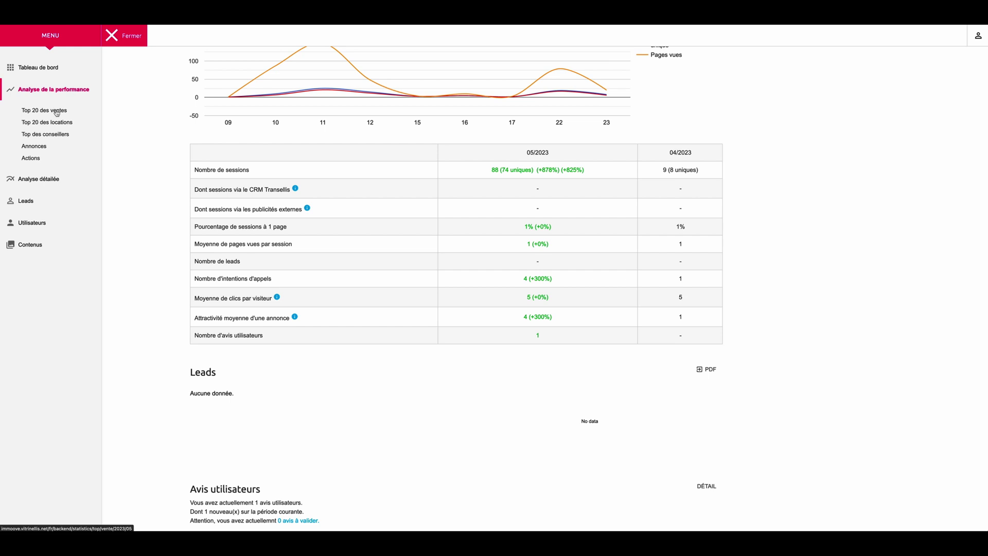
click(57, 111)
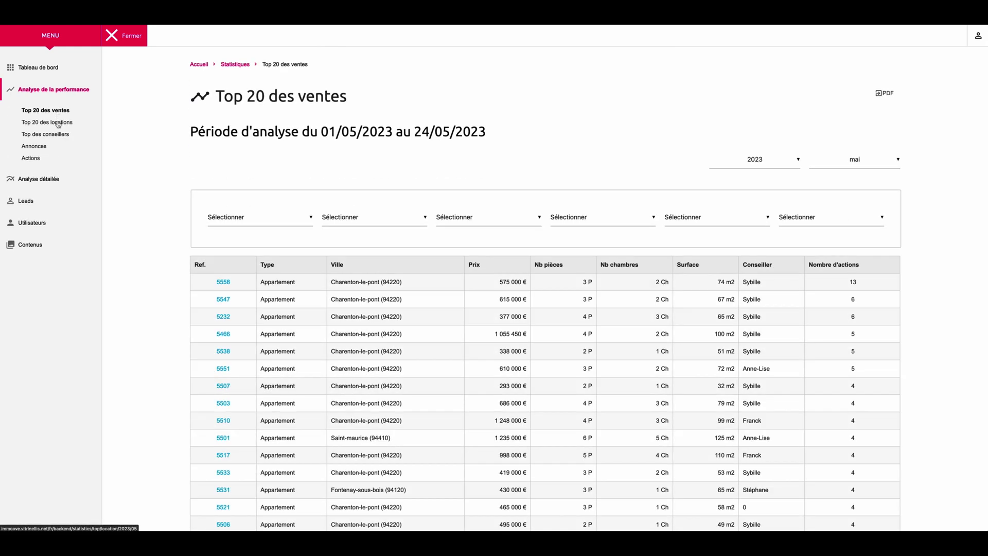
click(59, 123)
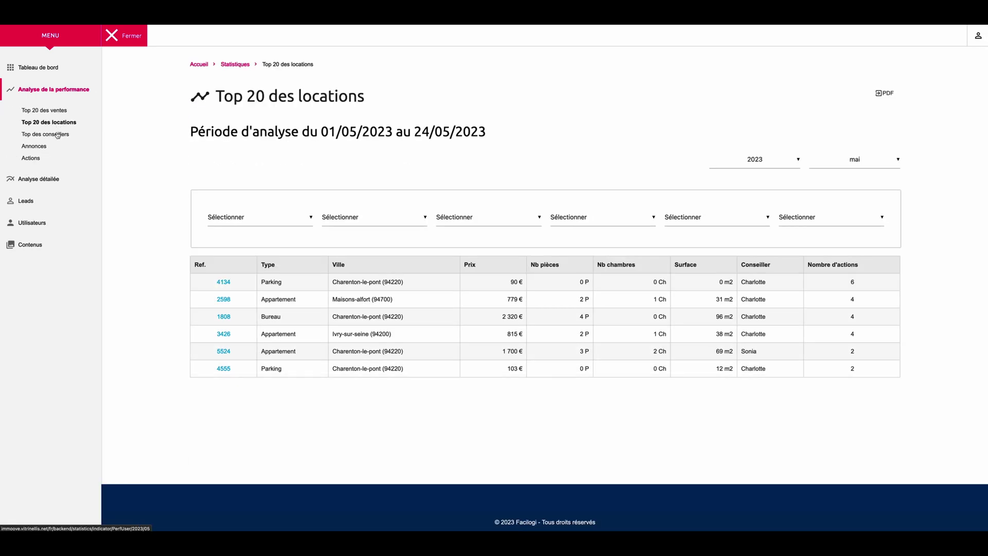
click(57, 135)
click(39, 148)
click(36, 159)
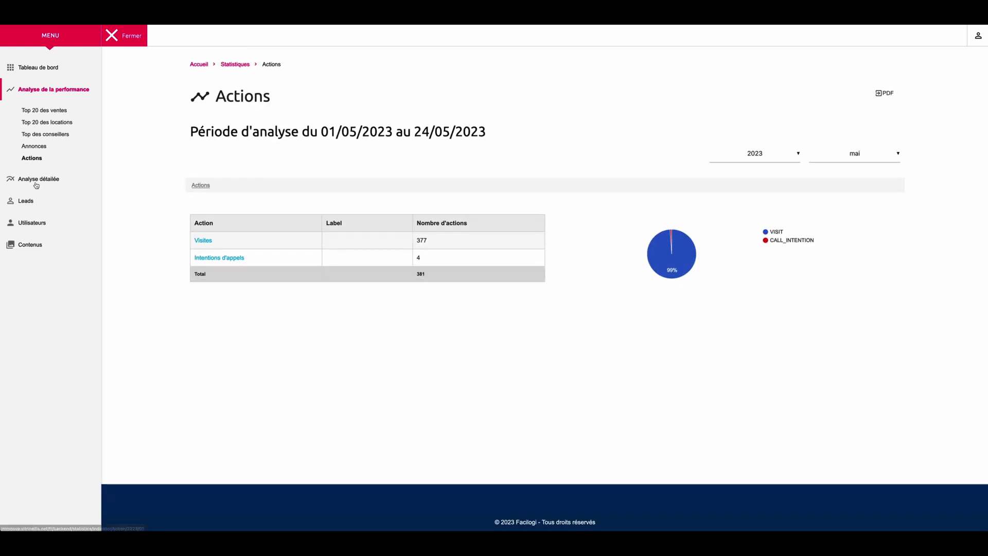
View the detailed analysis pages for Annonces, Conseillers and Publicités internes.
click(39, 180)
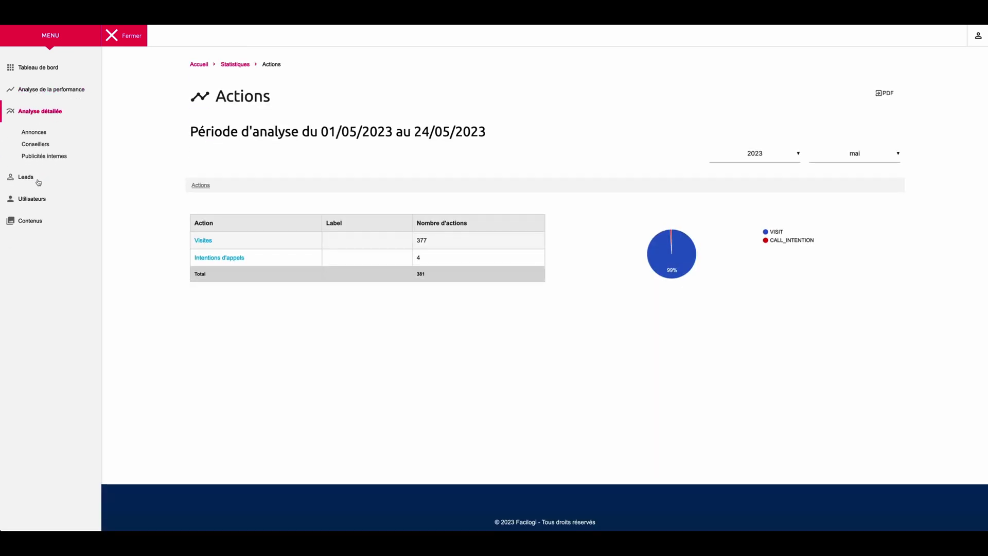
click(39, 135)
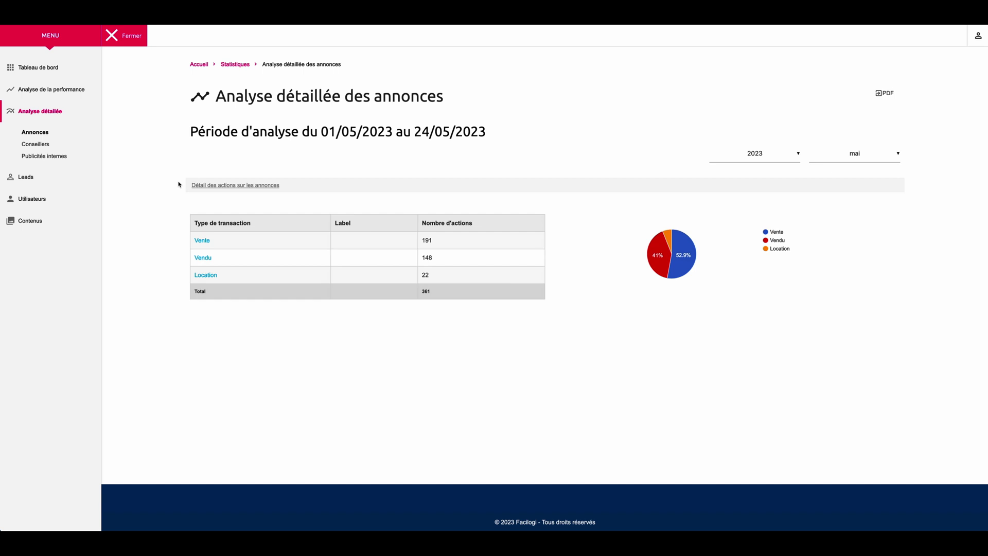
click(41, 145)
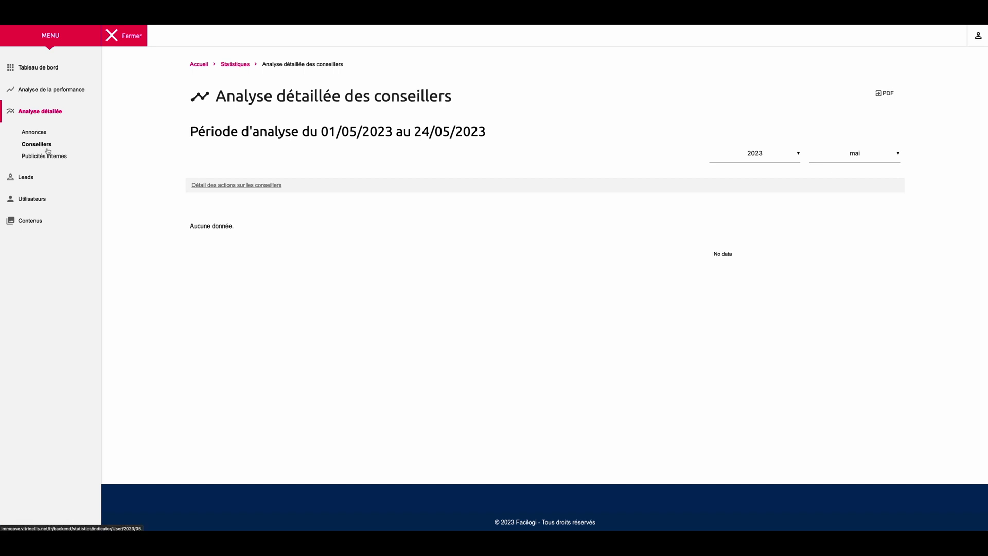
click(45, 155)
Show the leads list for January 2023 and display the available lead type filters.
click(28, 177)
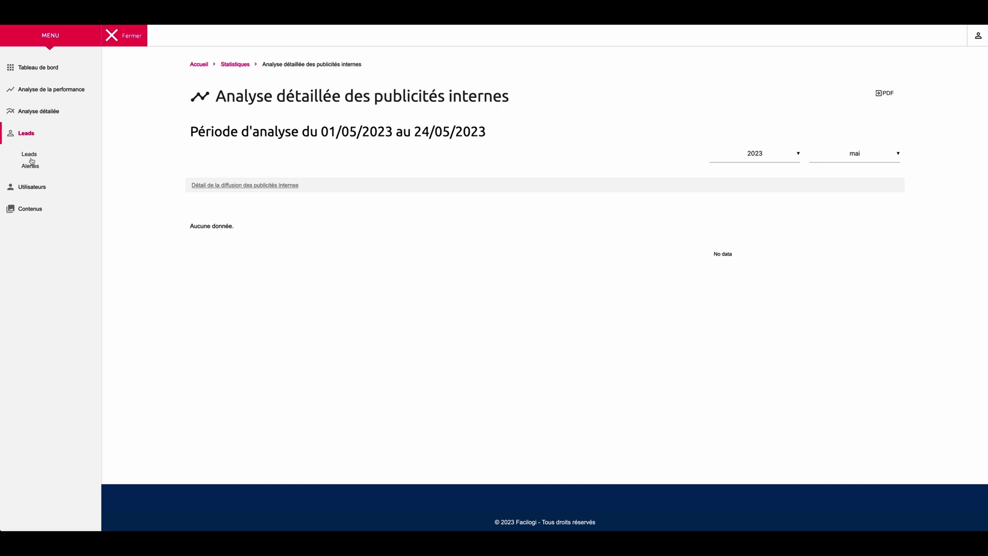
click(30, 155)
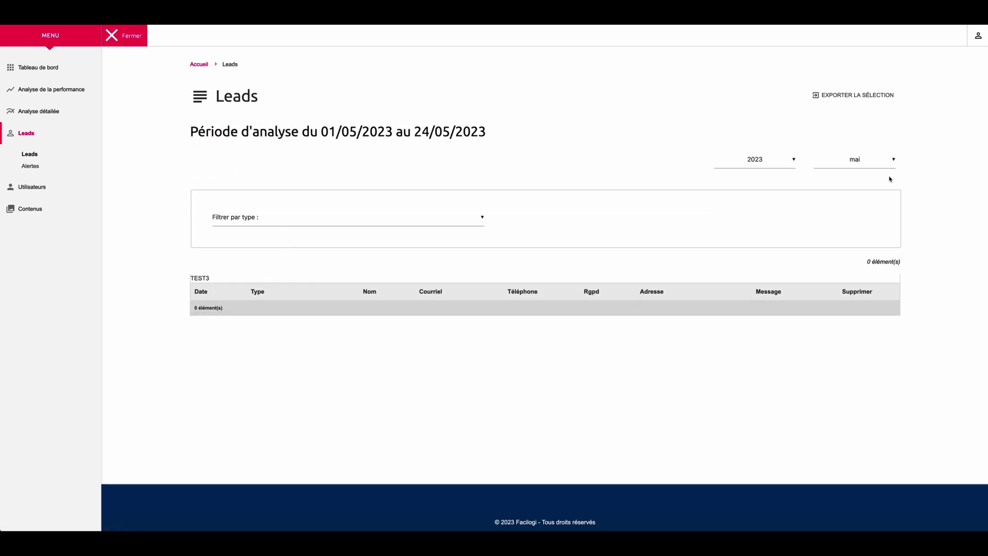
click(875, 161)
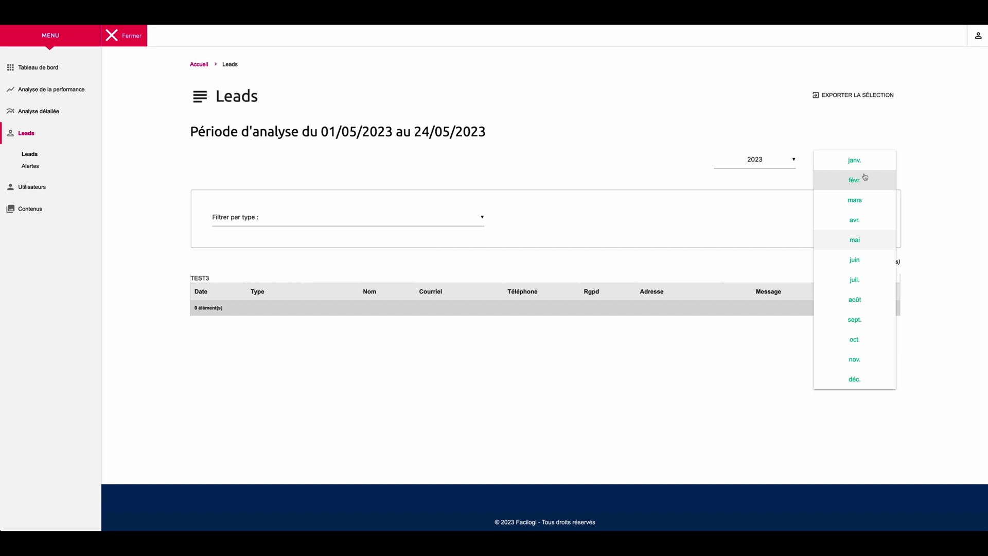
click(856, 161)
click(269, 222)
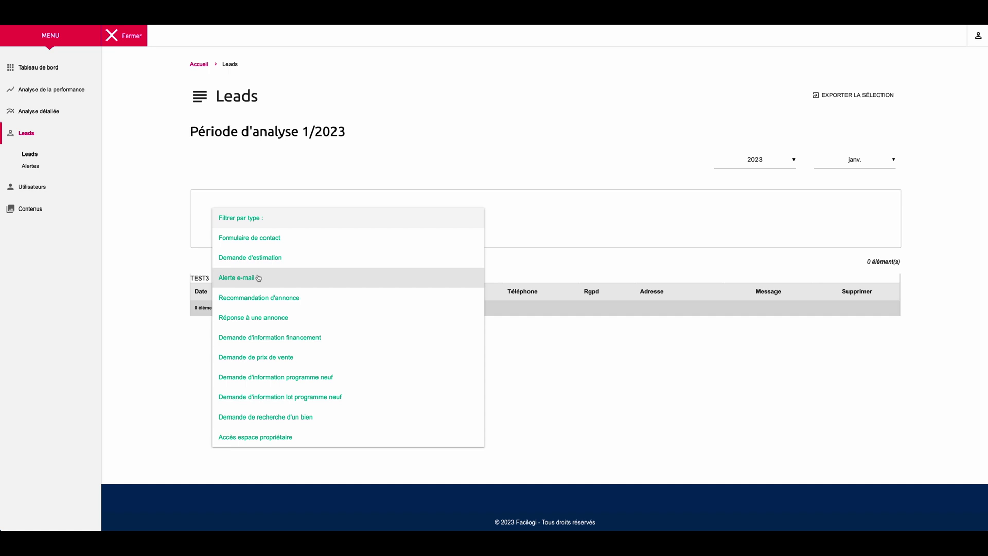
View the lead alerts list and open the alert creation option from the public site's sale listings.
click(32, 167)
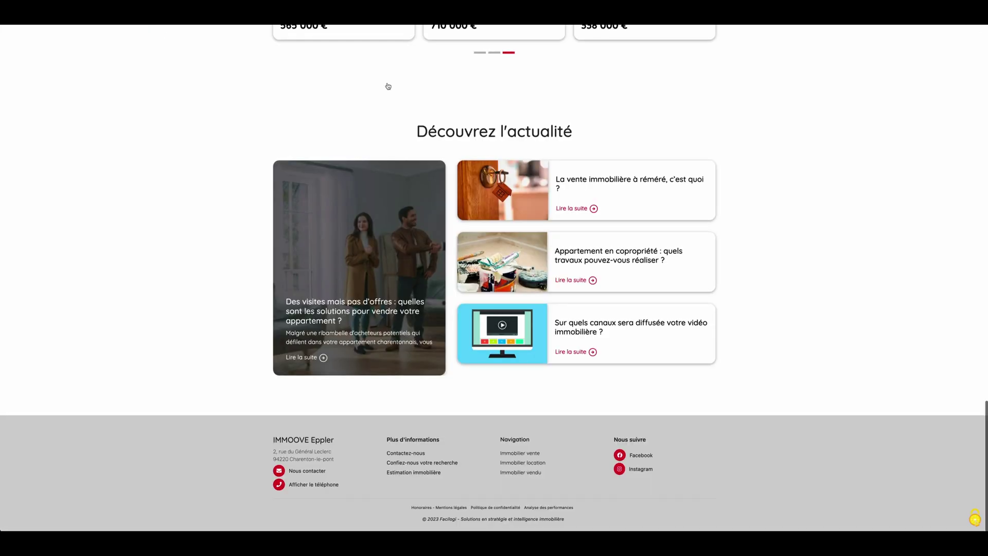
scroll(389, 82, up, 10)
scroll(391, 79, up, 10)
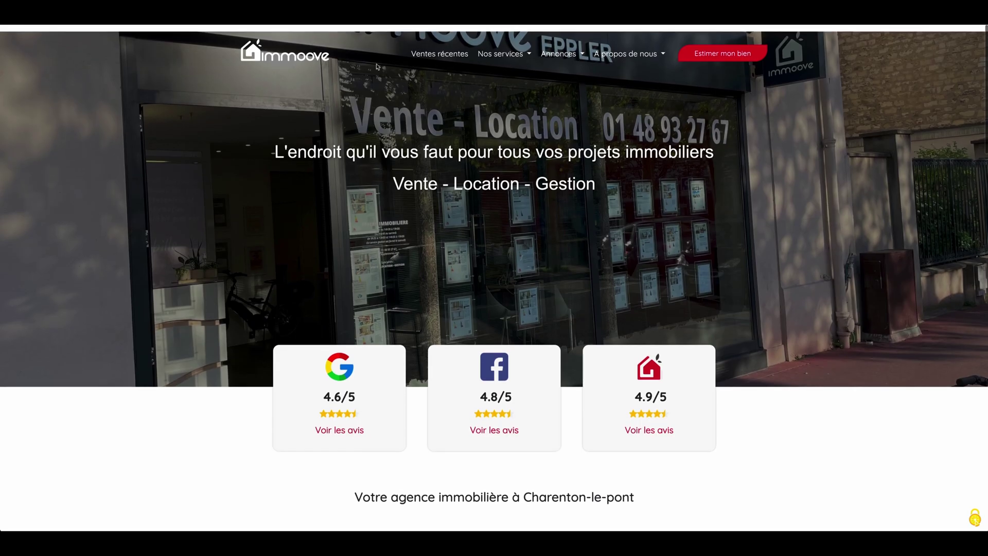
mouse_move(561, 47)
click(570, 66)
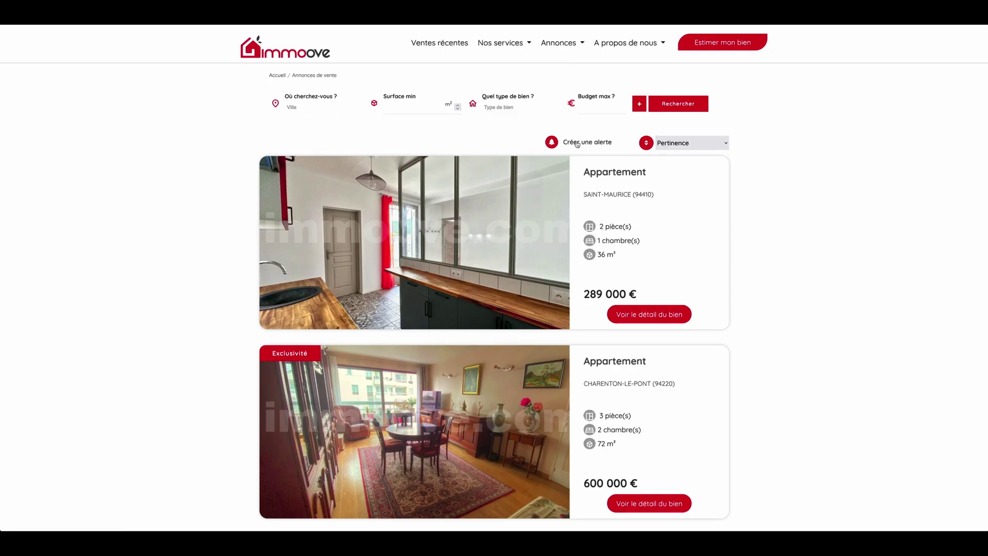
click(577, 142)
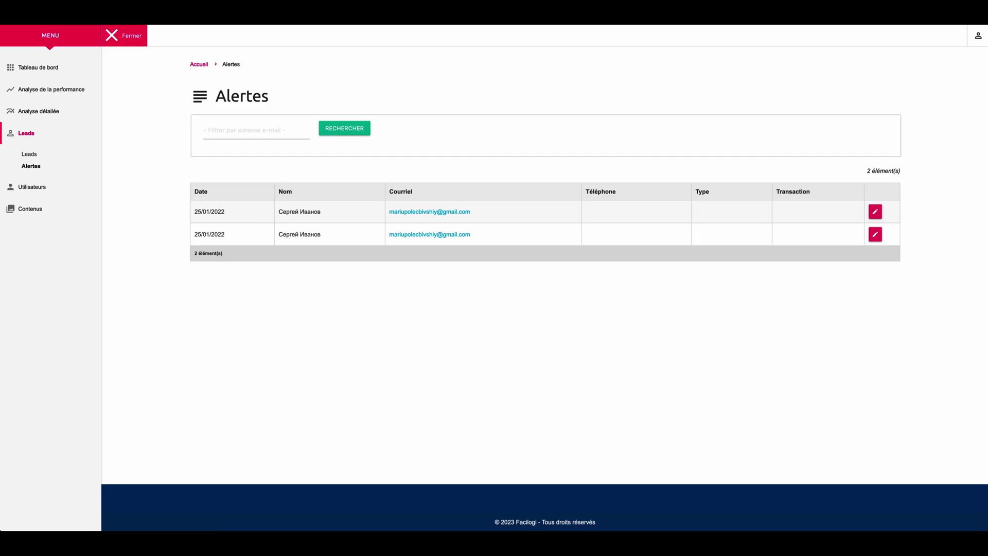
View the list of agencies and the list of site users in the back office.
click(32, 187)
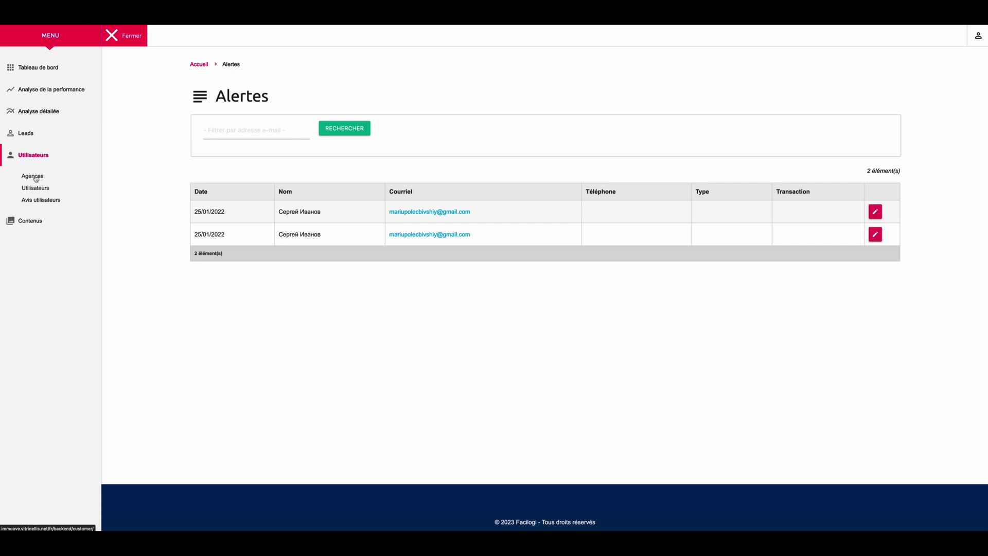
click(35, 178)
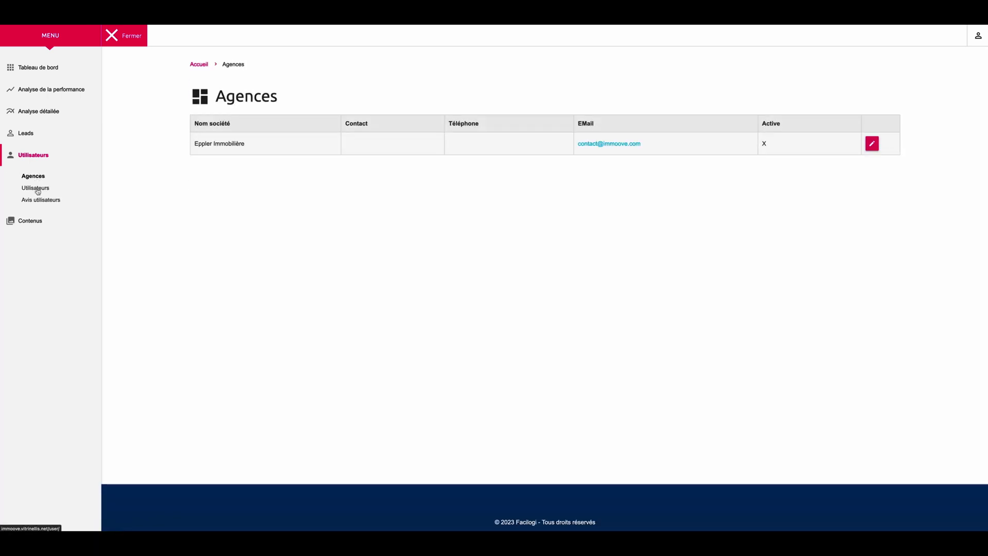
click(36, 190)
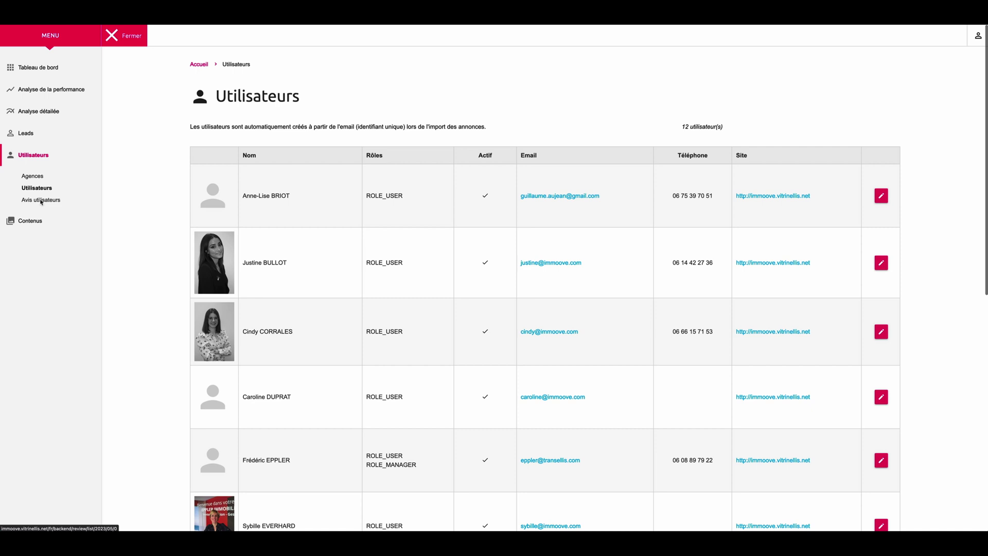
Open the user review dated 11/05/2023 for editing and look through its ratings, message and reply field.
click(41, 200)
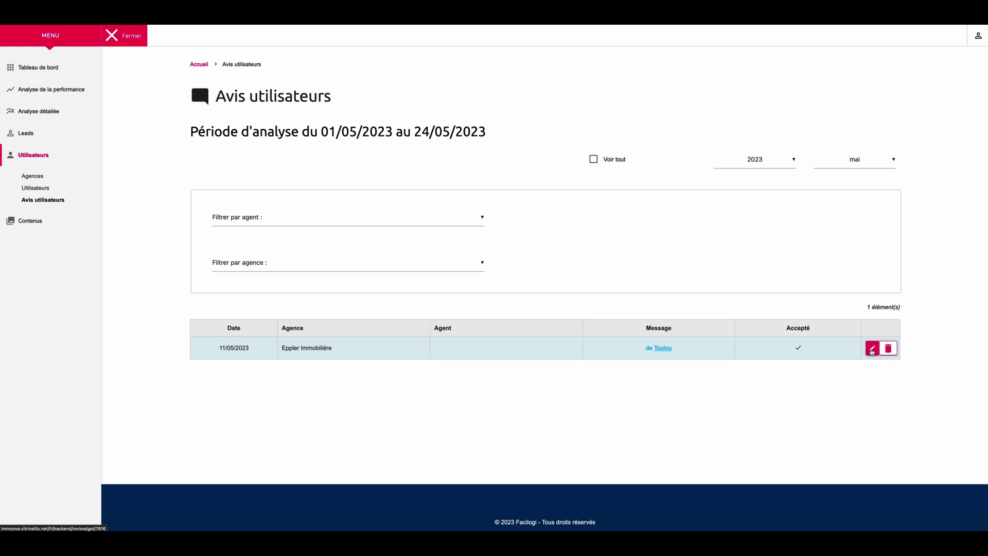
click(872, 349)
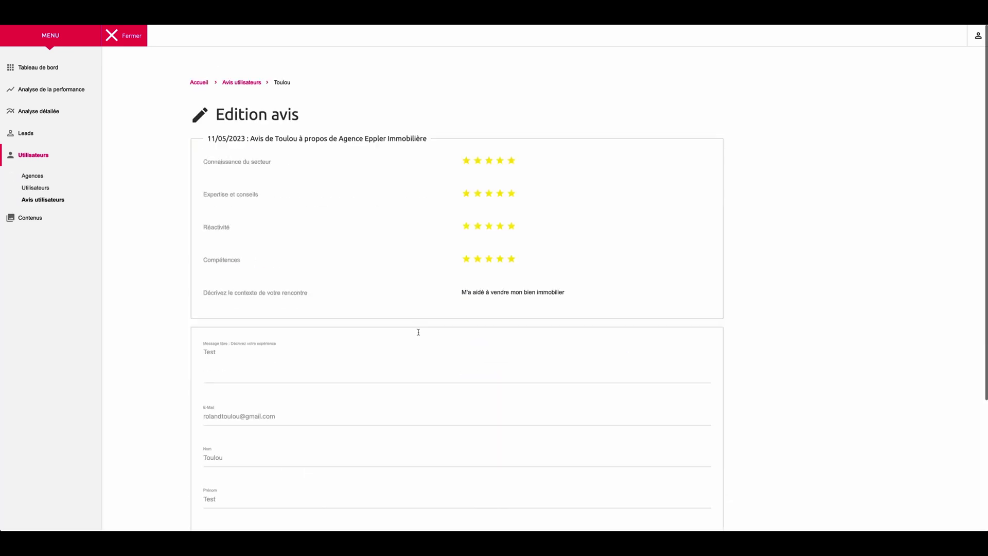
scroll(395, 335, down, 2)
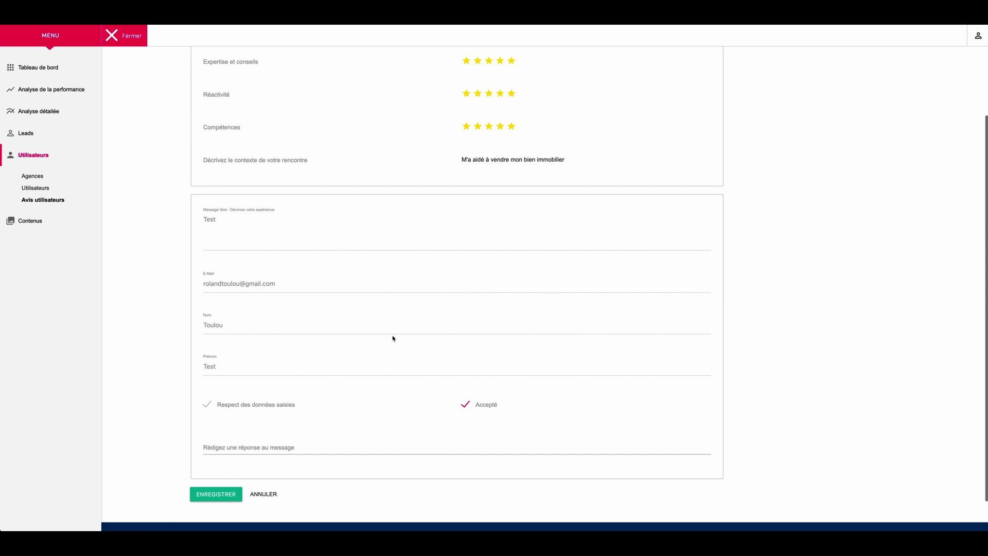
In the website's menu contents, try moving the "Ventes récentes" entry lower and open its edit form.
click(31, 223)
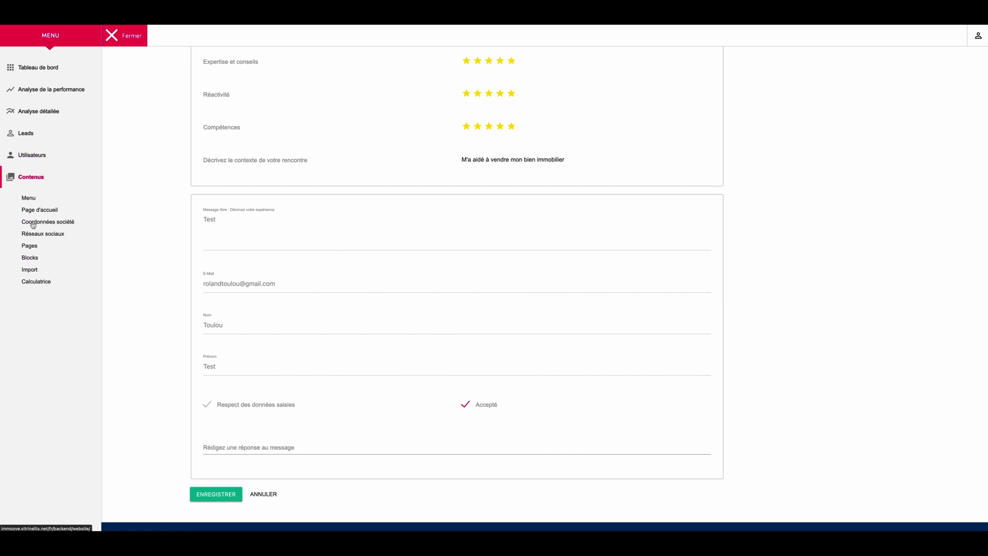
click(29, 198)
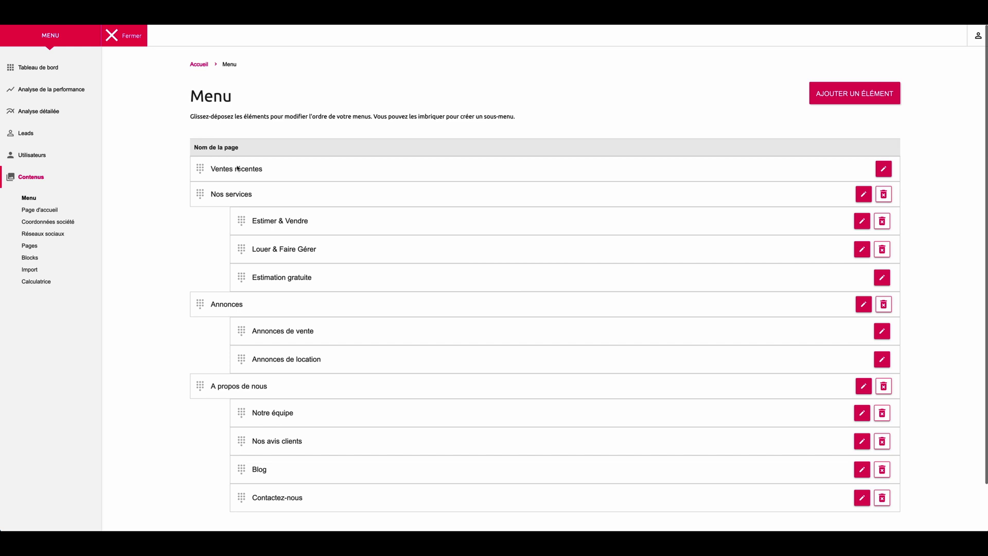
drag(198, 170, 197, 237)
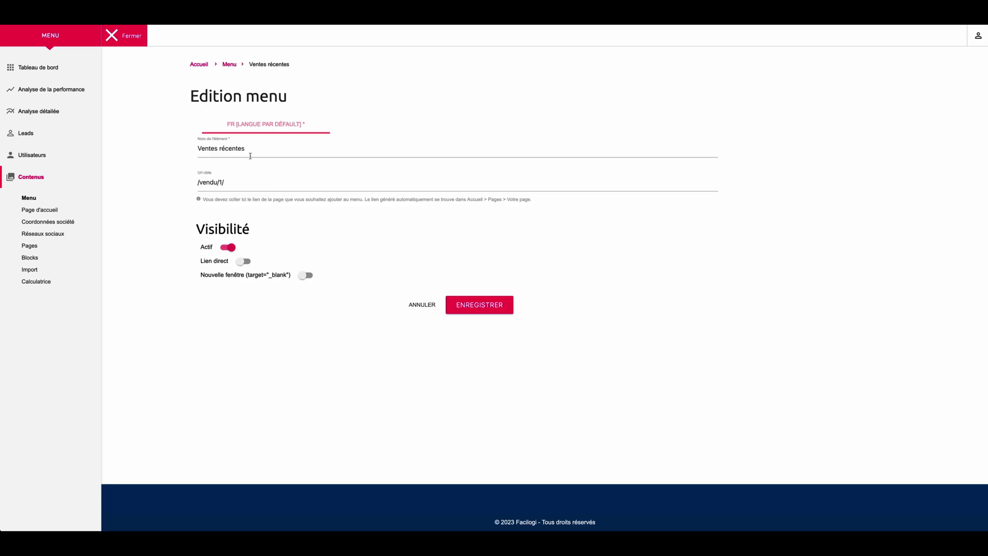
Compare the public home page headlines with the Page d'accueil form and examine its baseline, SEO and header image settings.
click(55, 211)
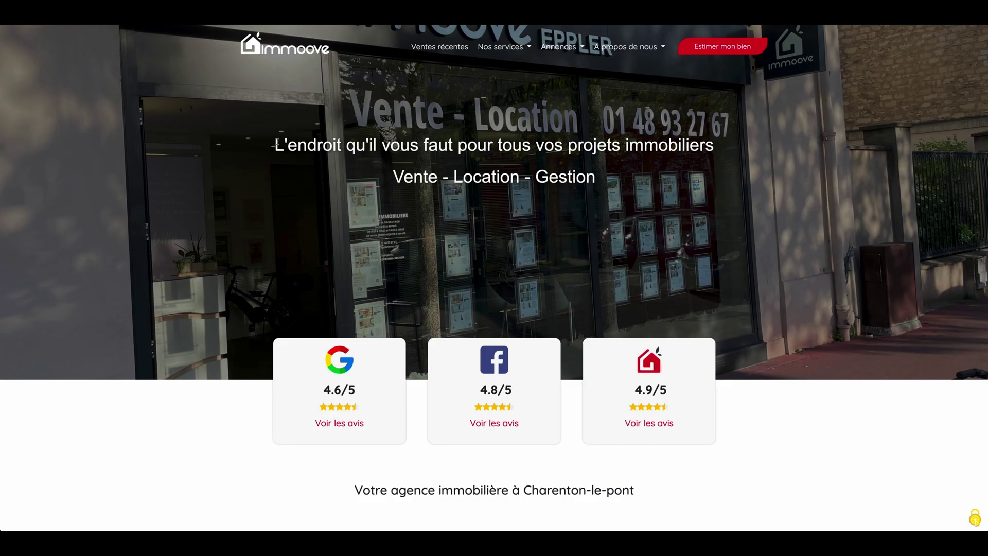
drag(277, 145, 366, 146)
drag(393, 176, 489, 178)
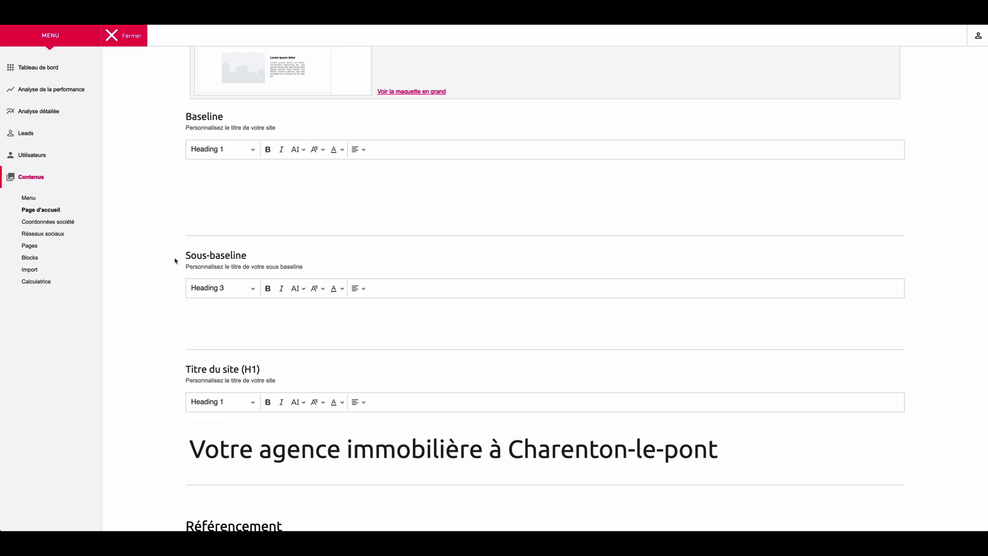
scroll(175, 261, down, 9)
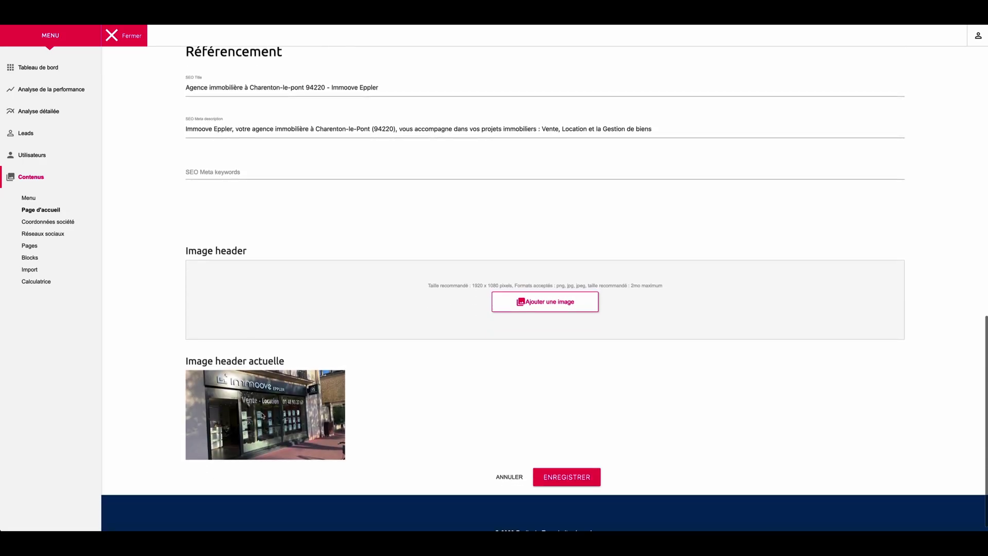
scroll(263, 415, up, 3)
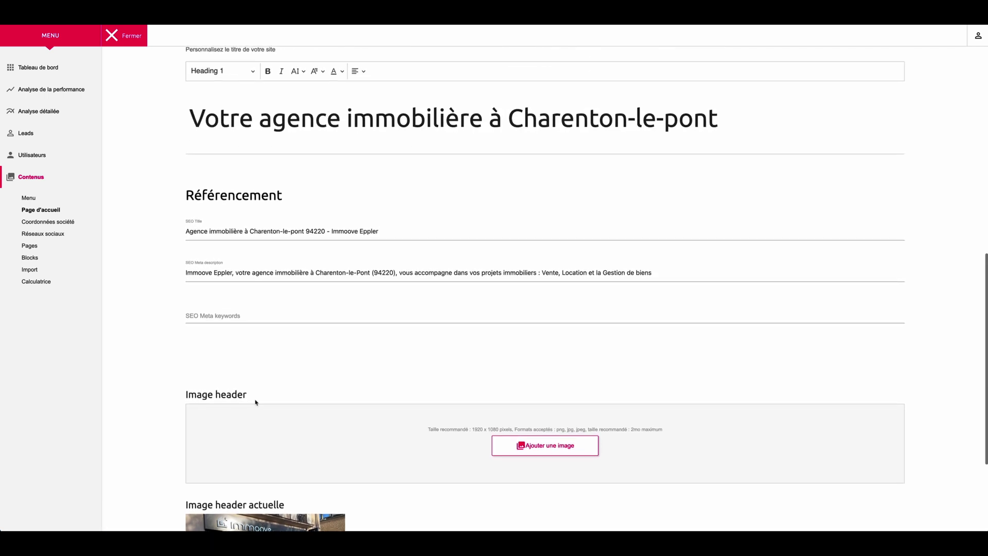
Examine the SEO title in the Référencement section of the Page d'accueil form.
scroll(227, 244, up, 1)
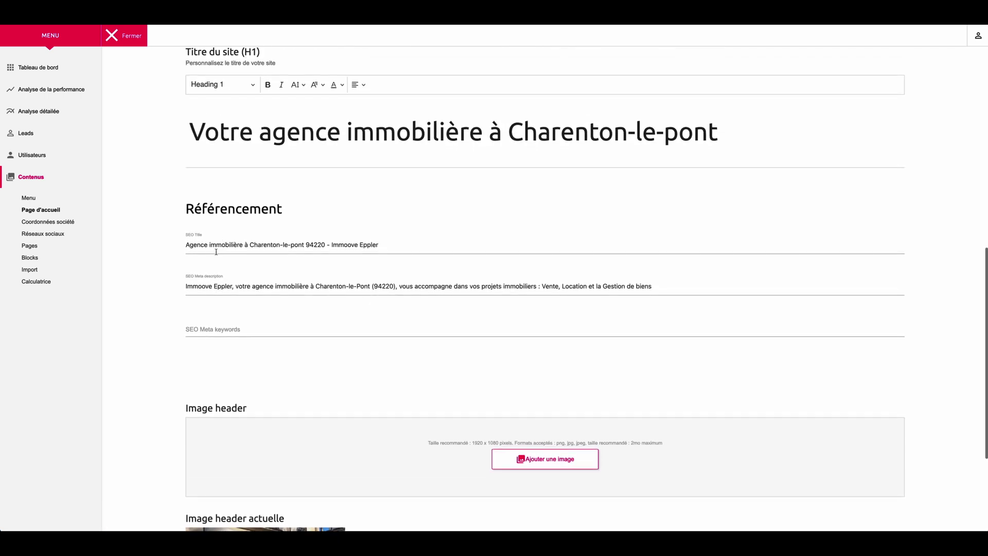
drag(187, 244, 383, 244)
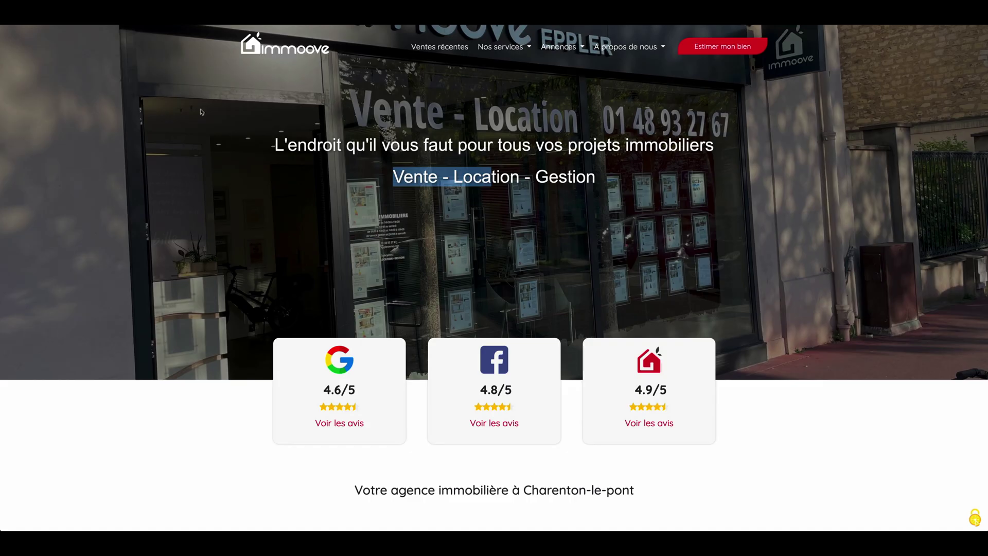
Compare the company address and social links in the public site's footer with the Coordonnées société and Réseaux sociaux sections.
scroll(222, 271, down, 15)
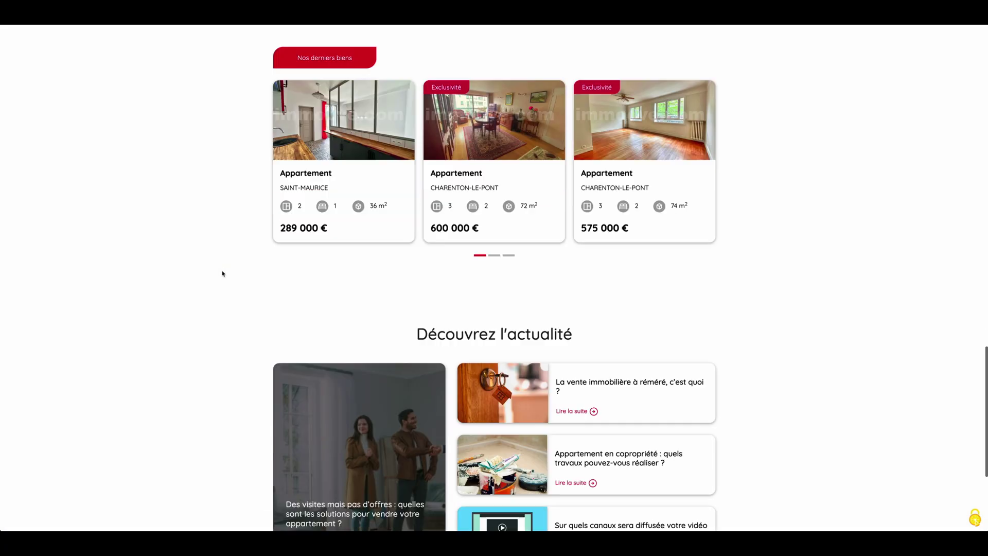
scroll(223, 273, down, 4)
drag(273, 437, 338, 464)
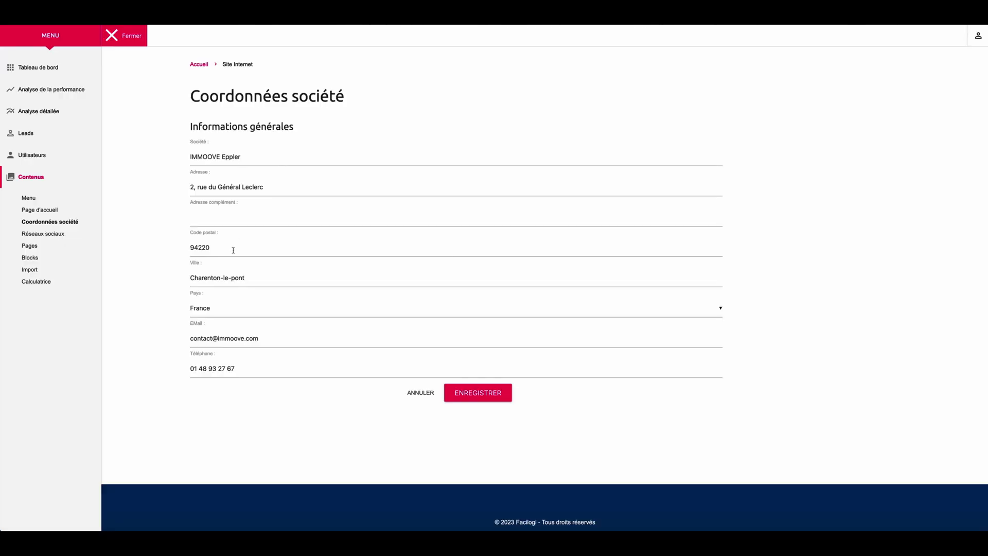
click(57, 235)
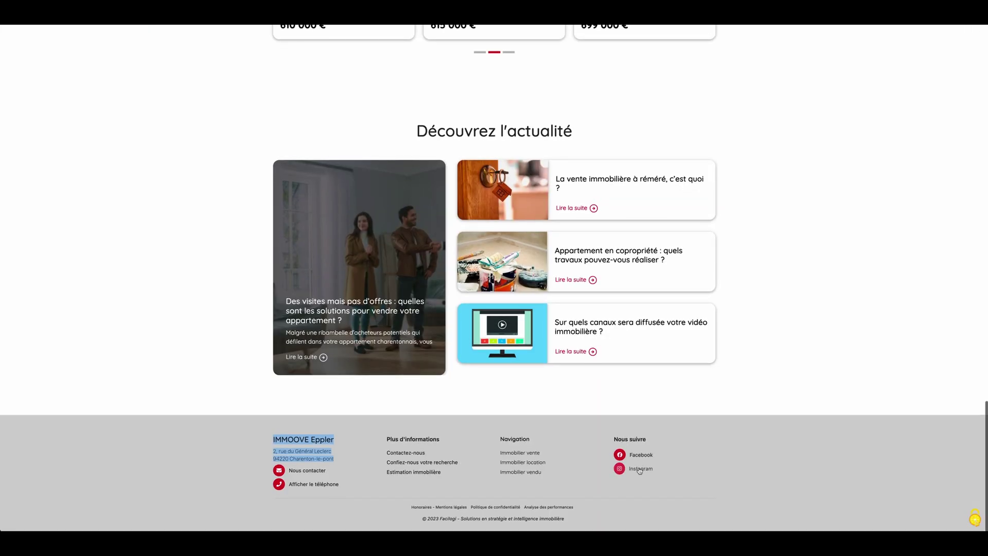
scroll(663, 105, up, 1)
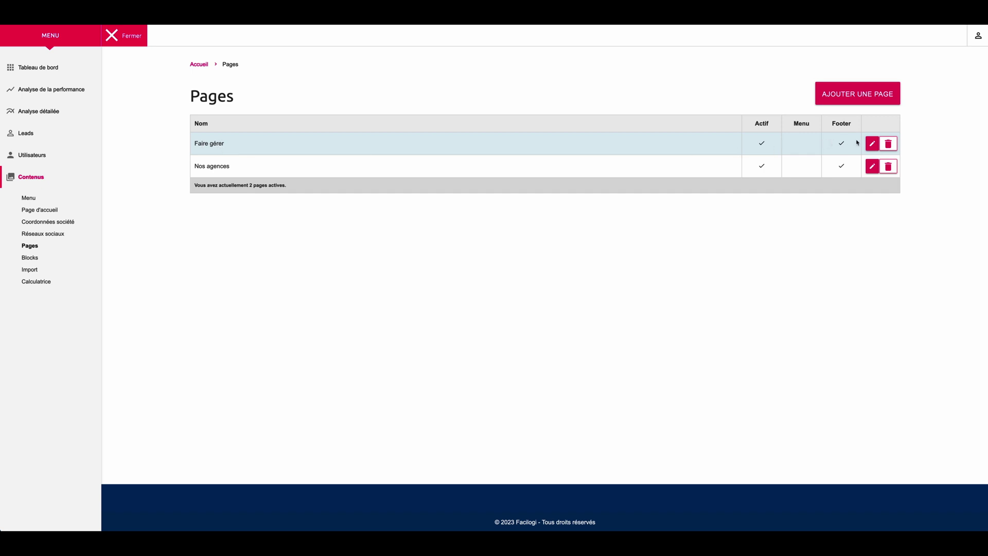
Open the "Faire gérer" page for editing and look through its settings, SEO fields and page content.
click(872, 144)
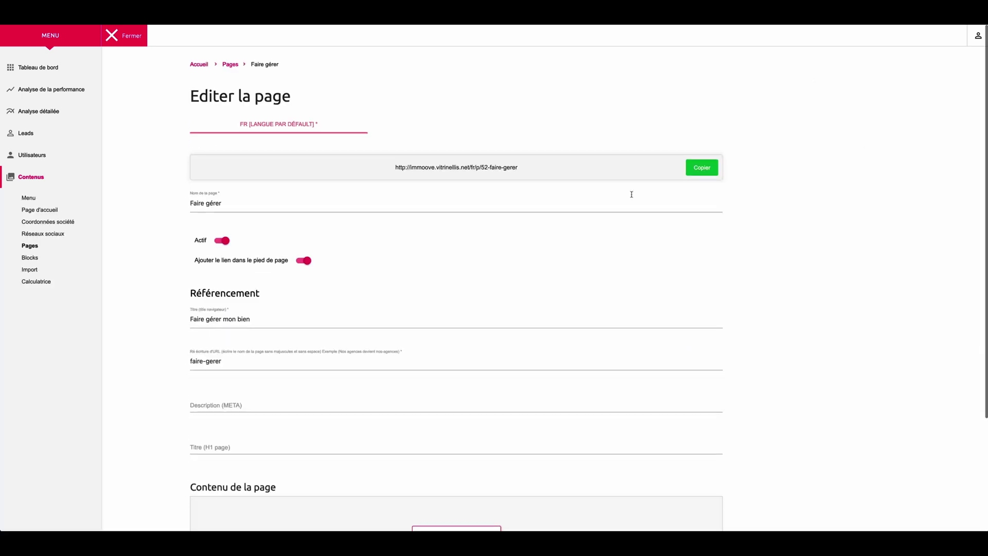
scroll(350, 335, down, 3)
click(461, 400)
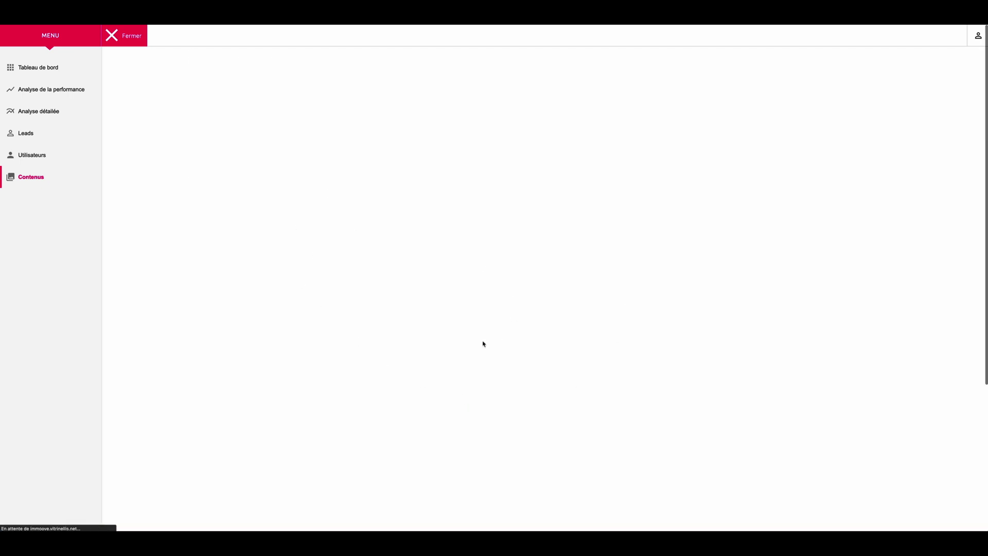
scroll(448, 294, down, 3)
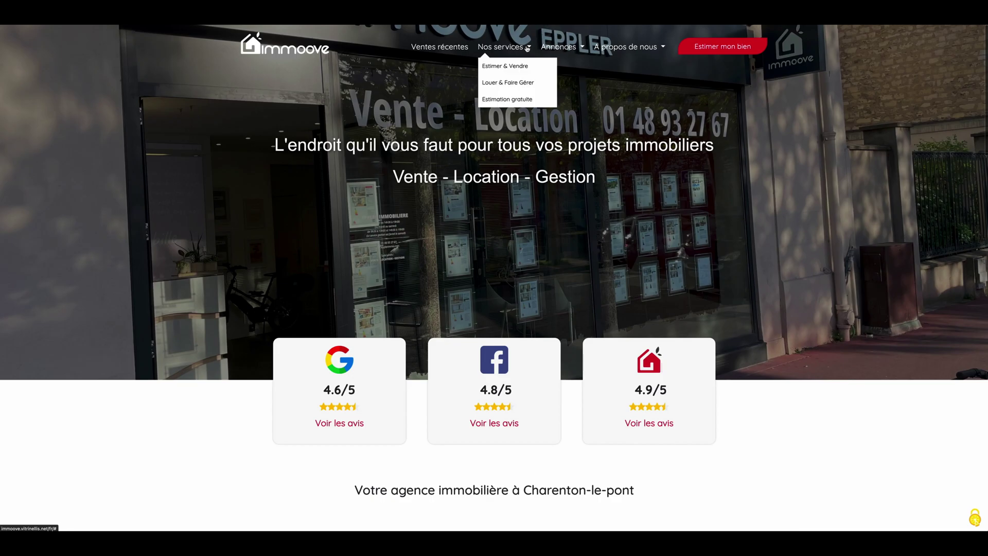
View the public "Louer & Faire Gérer" page and examine the matching service commitment text in the page's content editor.
click(508, 86)
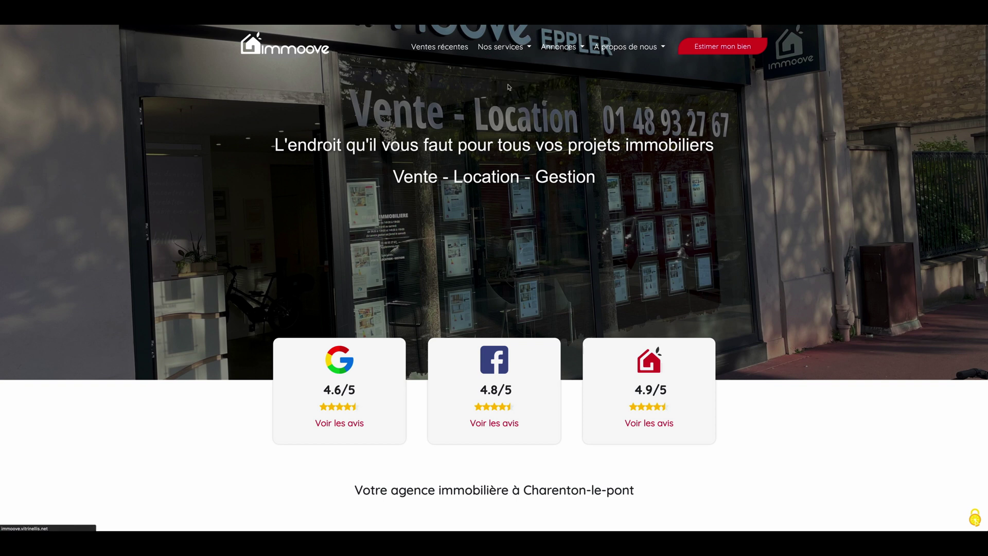
scroll(510, 89, down, 2)
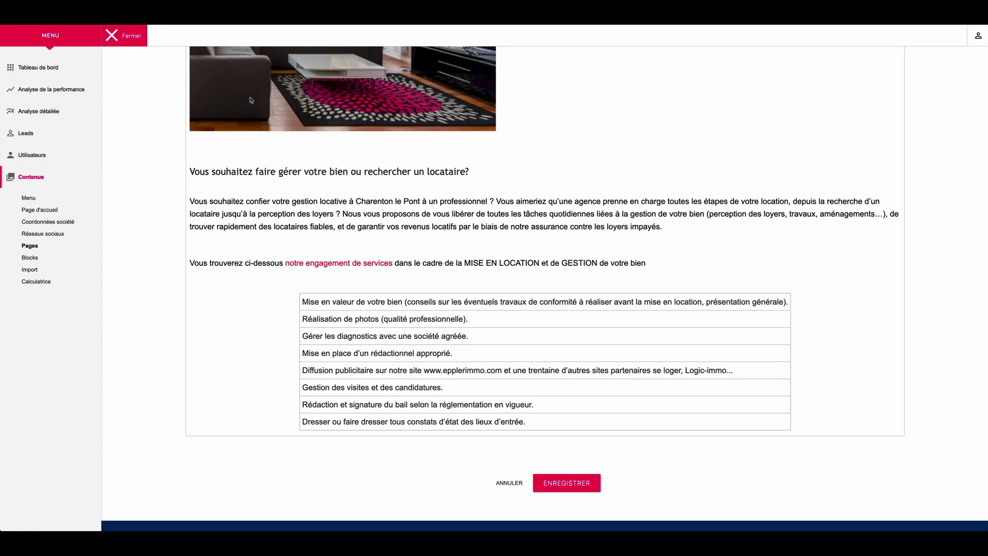
drag(408, 263, 452, 265)
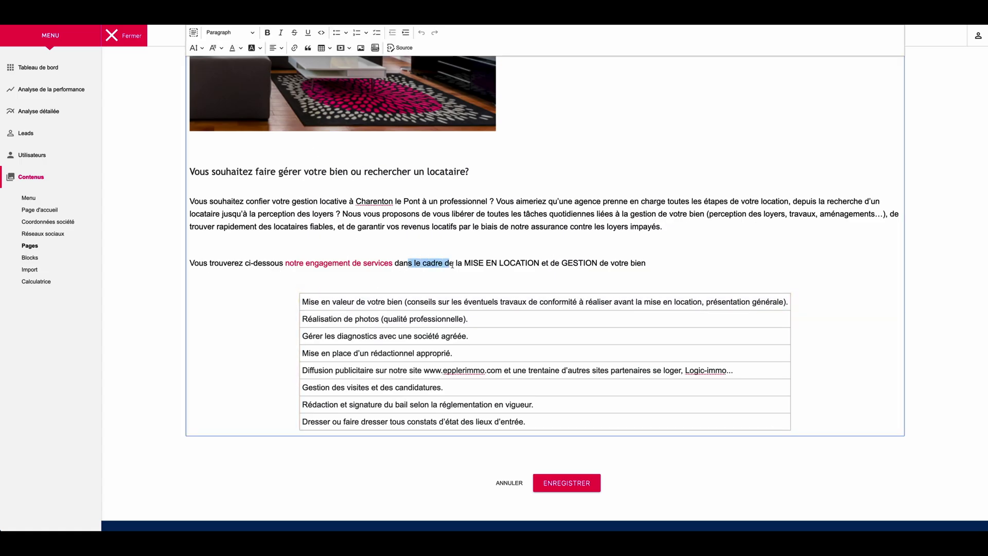
Open the Blocks section and compare the review ratings block with its display on the public home page.
click(31, 258)
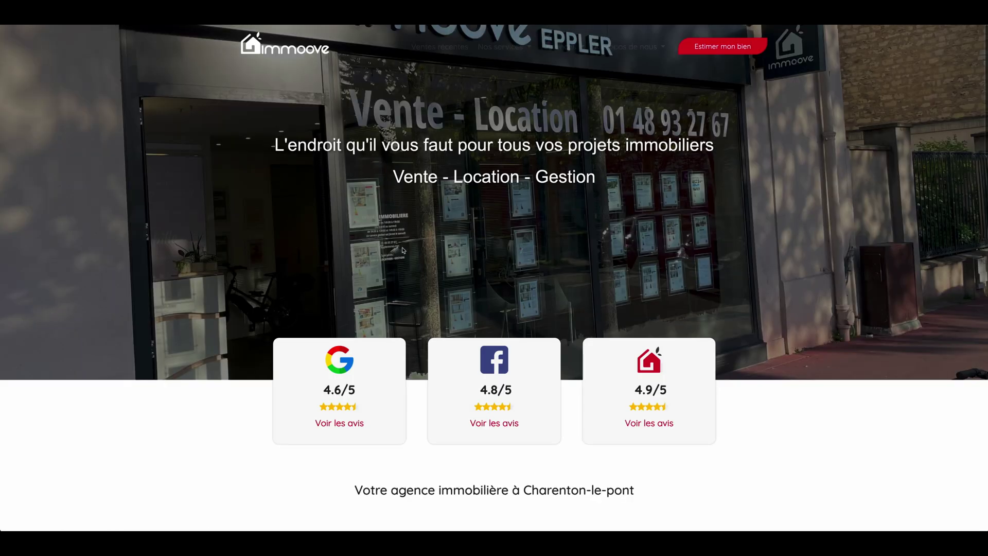
scroll(301, 268, down, 2)
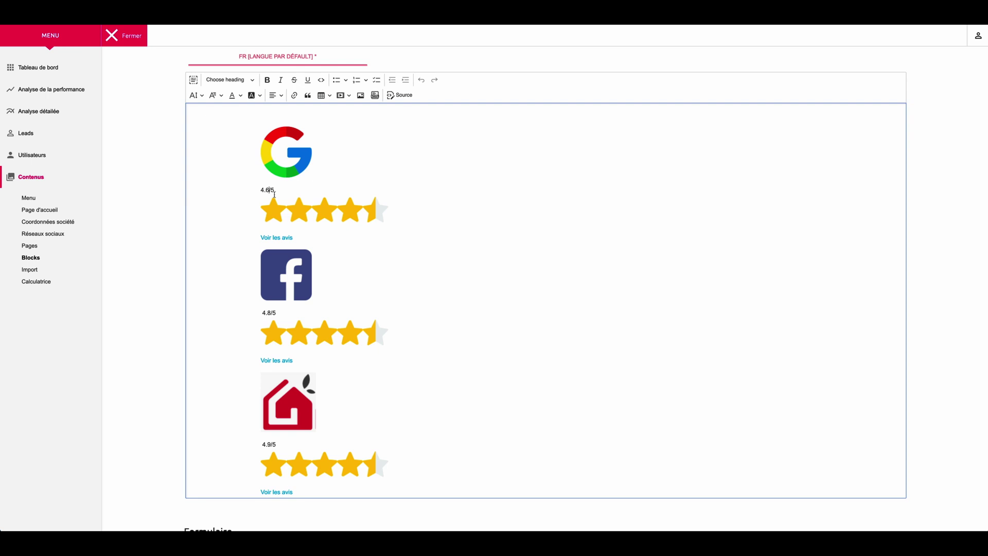
Open the Import section and examine the code entered in the Codes d'imports field.
click(33, 270)
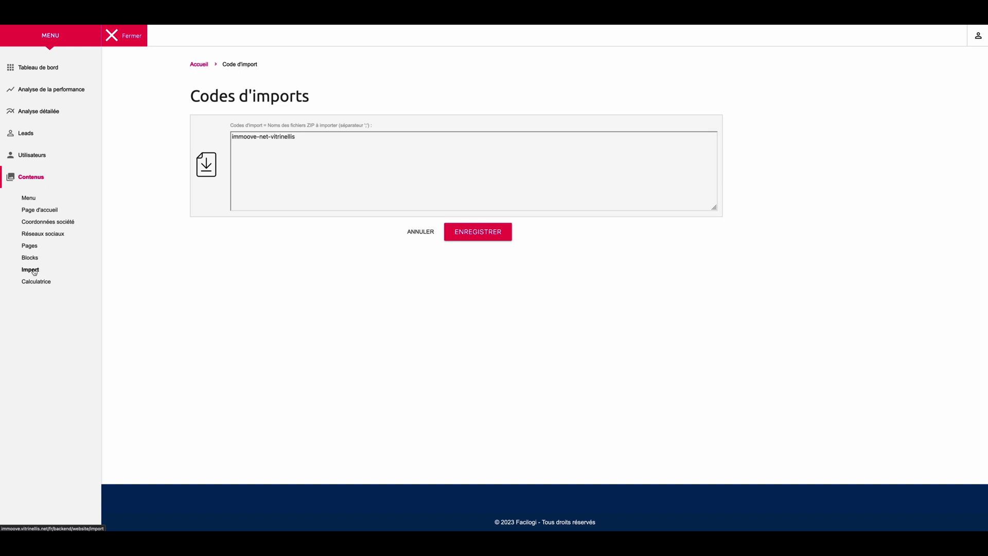
drag(311, 137, 235, 136)
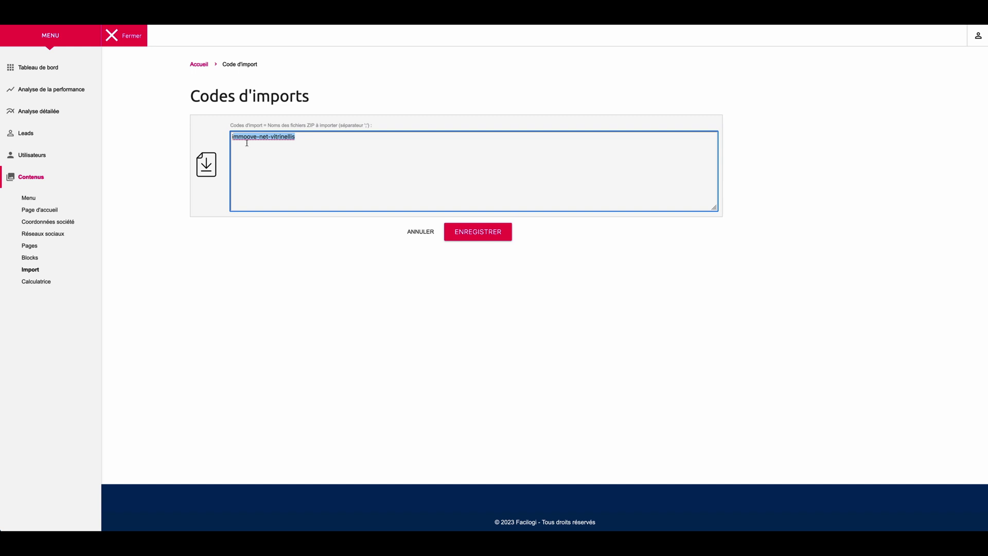
click(235, 136)
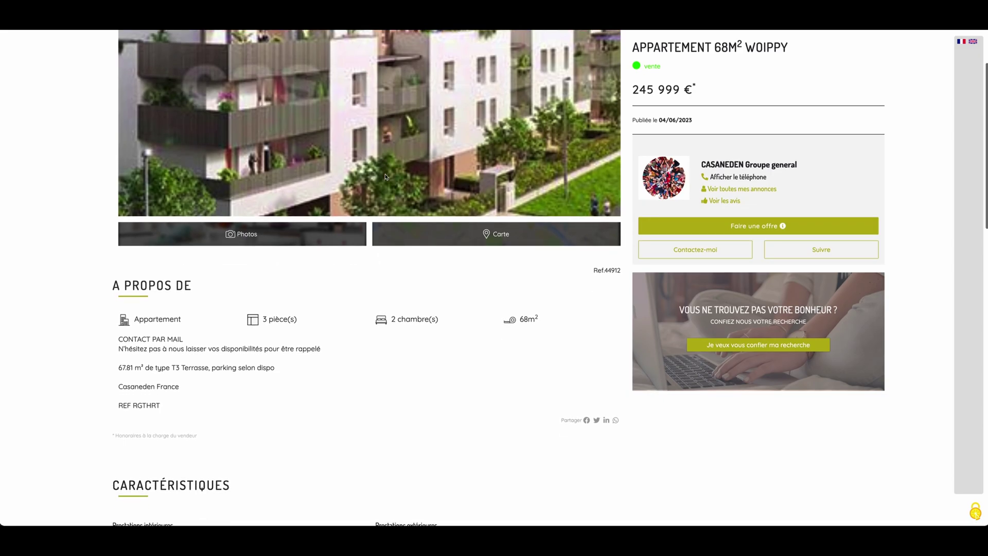
Examine the monthly payment calculator and its loan rate field in the public listing of the 68 m² apartment in Woippy.
scroll(386, 177, down, 13)
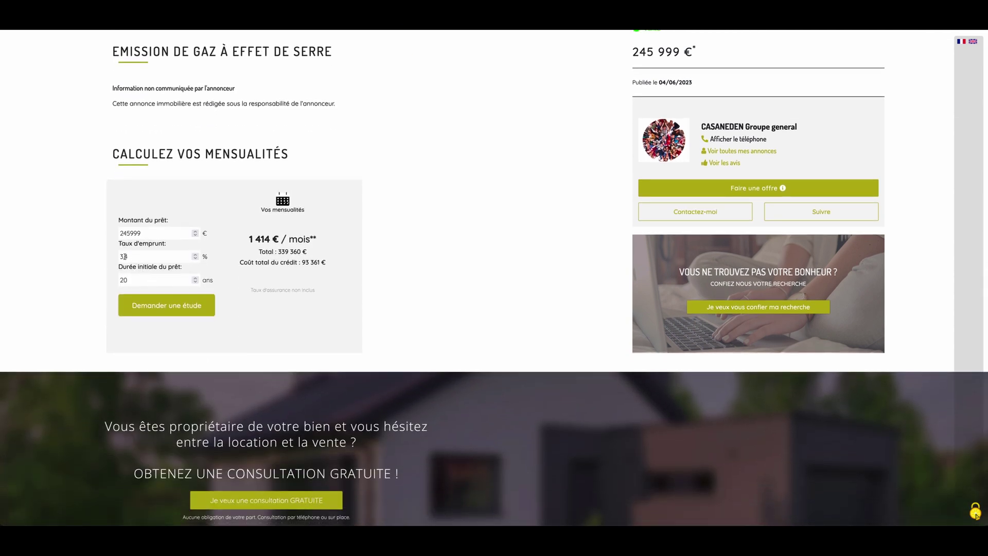
drag(125, 256, 115, 262)
click(766, 15)
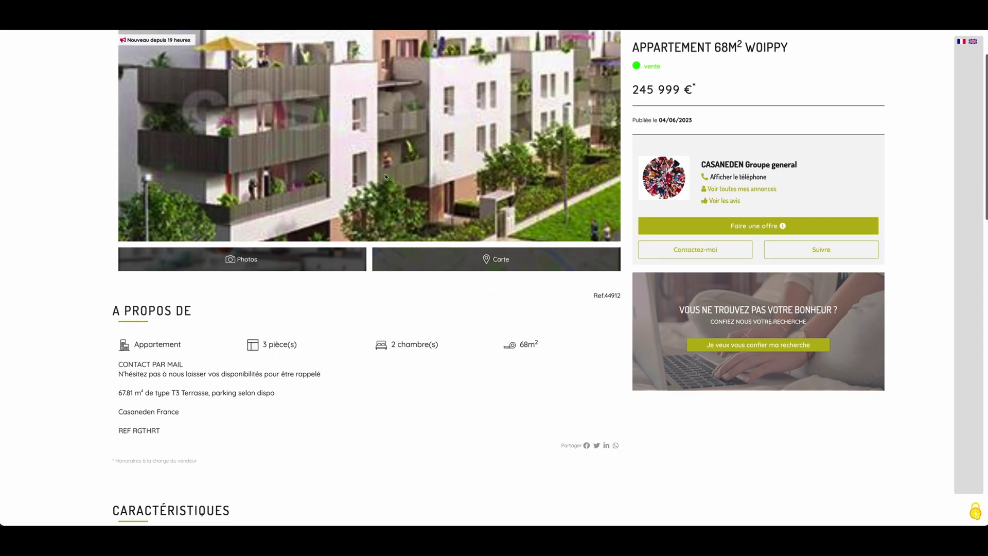
scroll(386, 177, down, 10)
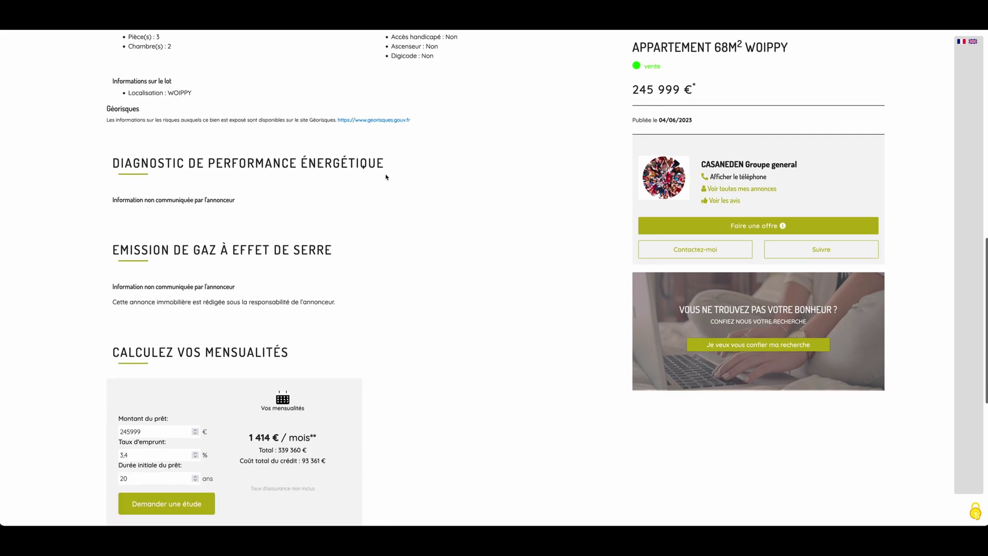